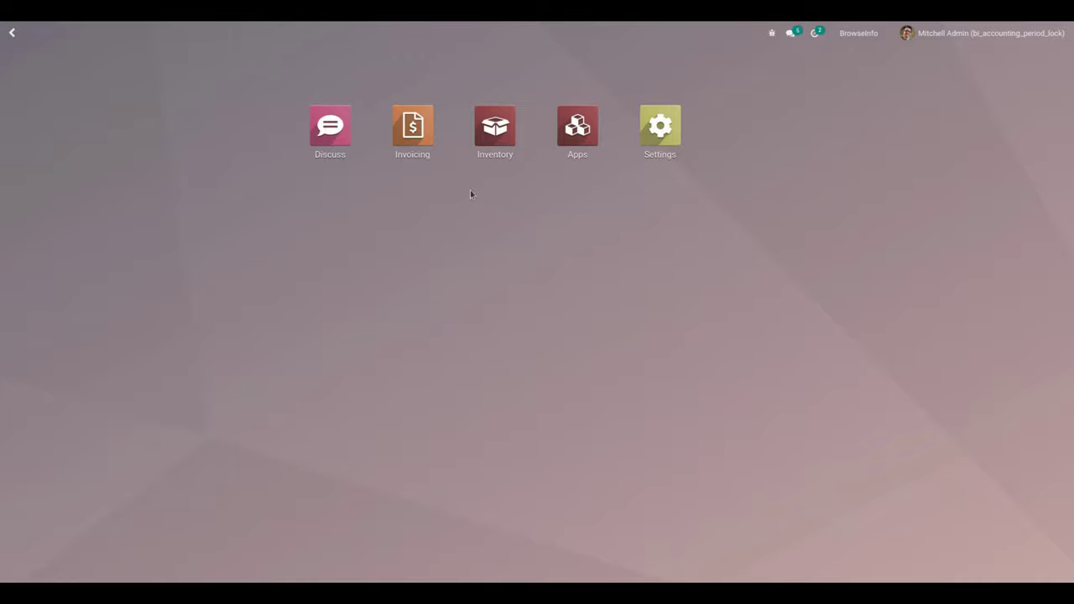
Lock period PD0001 (04/01/2023–04/30/2023) from Invoicing's Accounting Period Lock list
{"action": "left_click", "coordinate": [415, 127]}
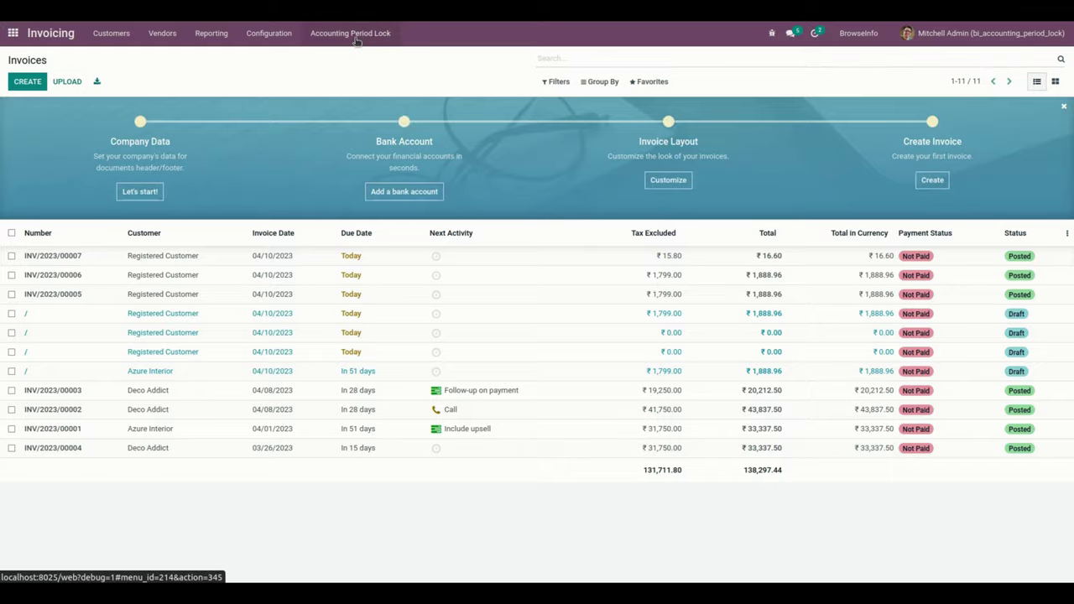
{"action": "left_click", "coordinate": [356, 38]}
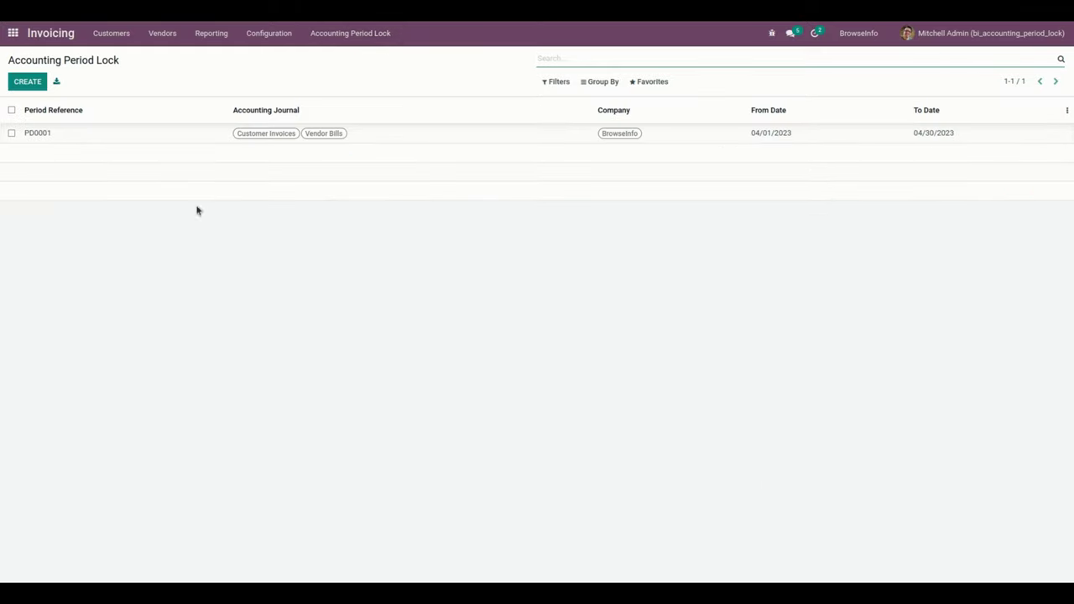
{"action": "left_click", "coordinate": [210, 139]}
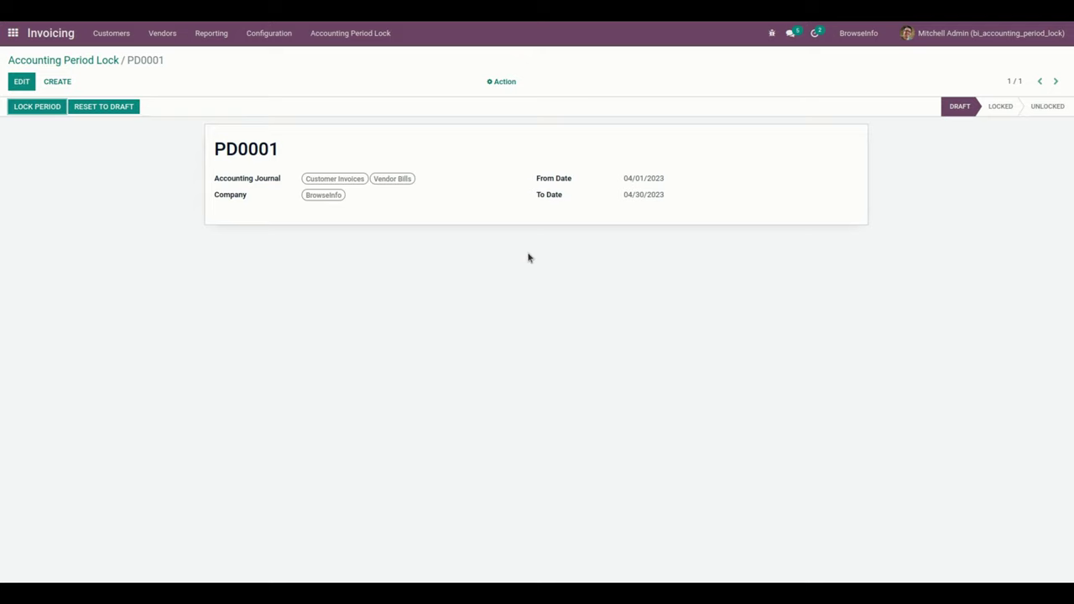
{"action": "left_click", "coordinate": [36, 107]}
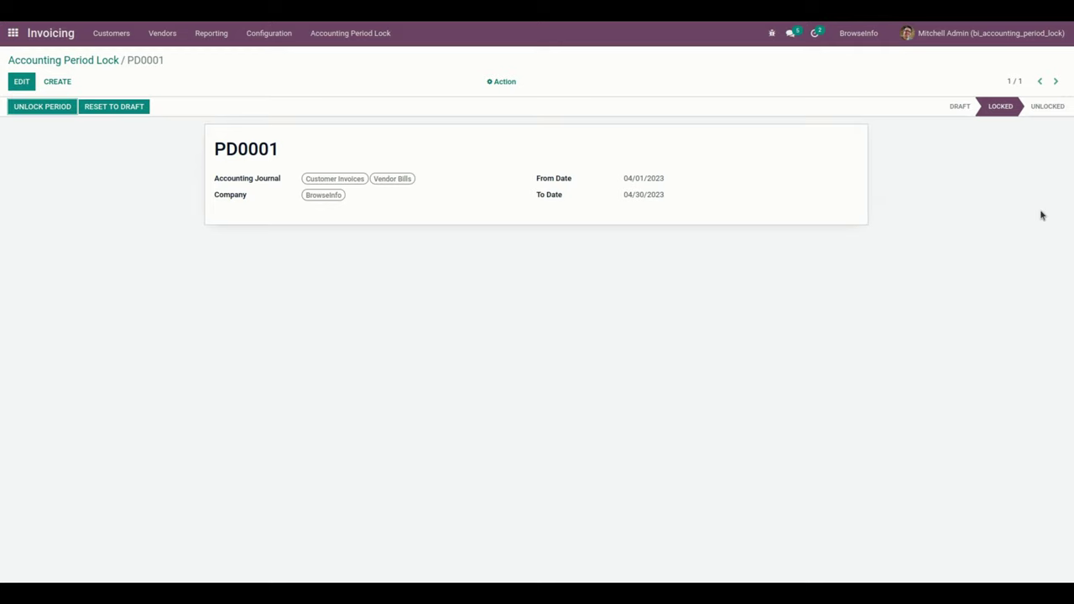
Draft a new invoice to Registered Customer dated 04/10/2023 with a Large Desk line
{"action": "left_click", "coordinate": [113, 33]}
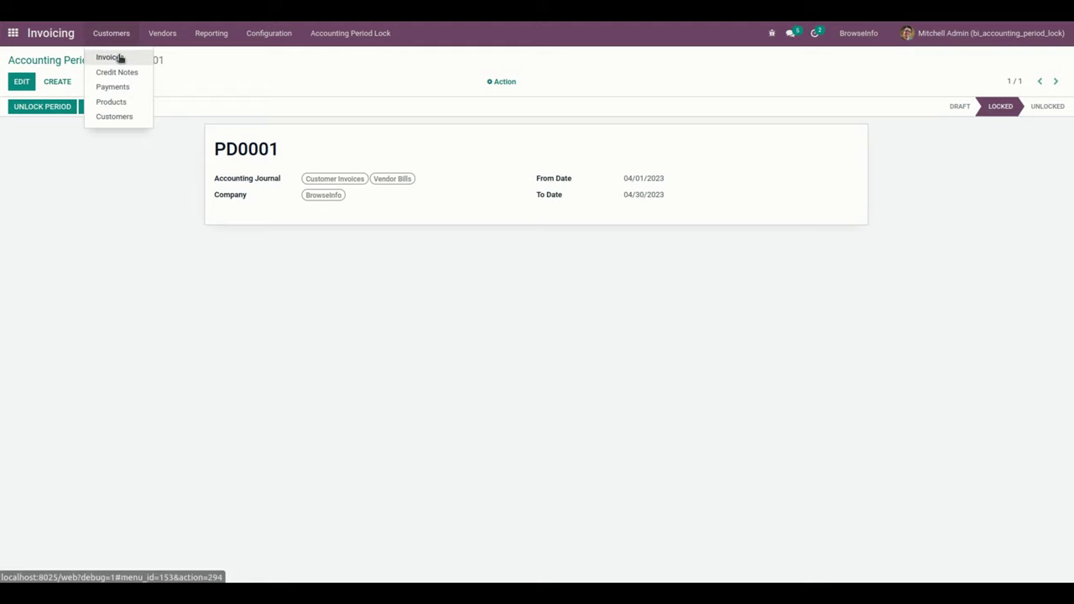
{"action": "left_click", "coordinate": [109, 57]}
{"action": "left_click", "coordinate": [28, 81]}
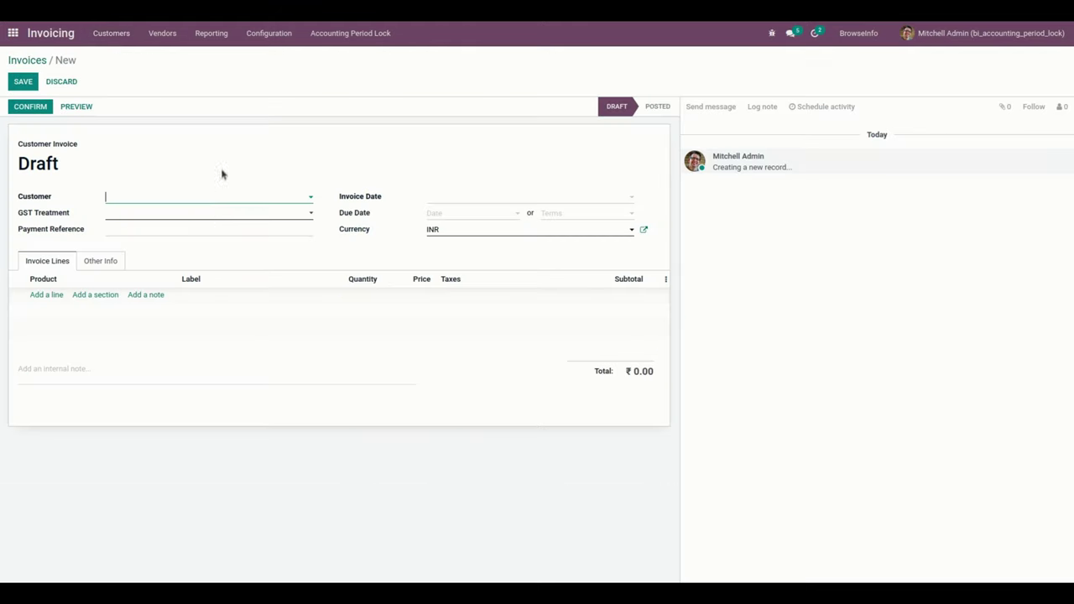
{"action": "left_click", "coordinate": [202, 198]}
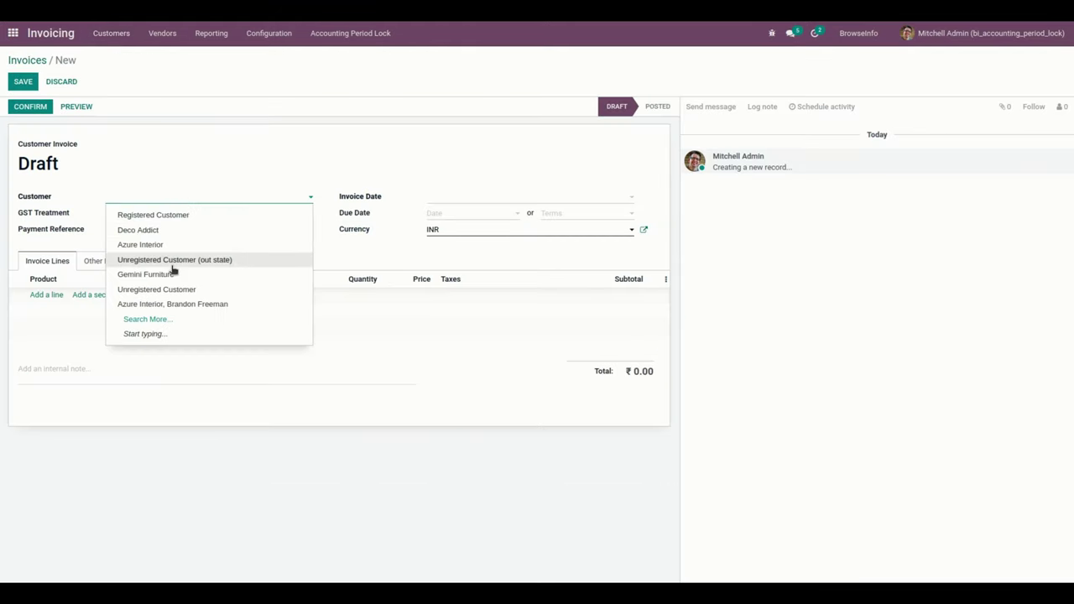
{"action": "left_click", "coordinate": [207, 217]}
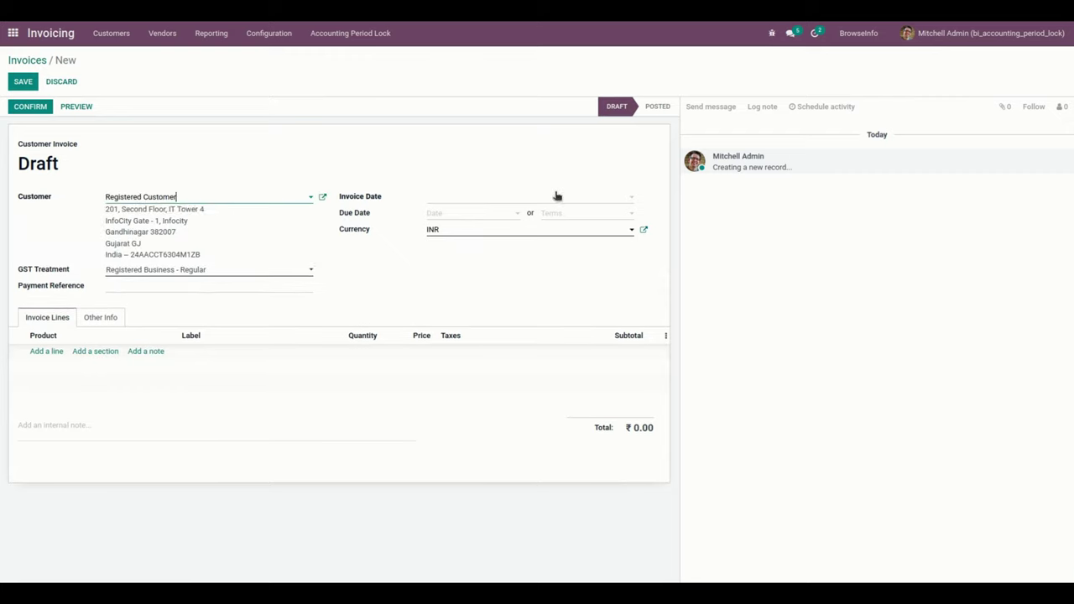
{"action": "left_click", "coordinate": [557, 195]}
{"action": "left_click", "coordinate": [480, 302]}
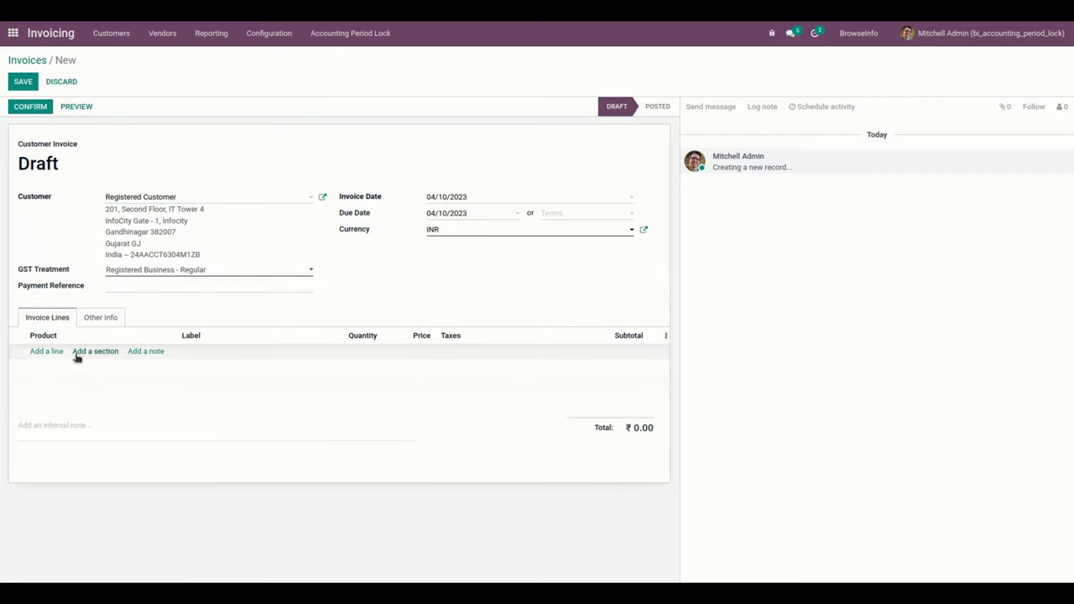
{"action": "left_click", "coordinate": [46, 352]}
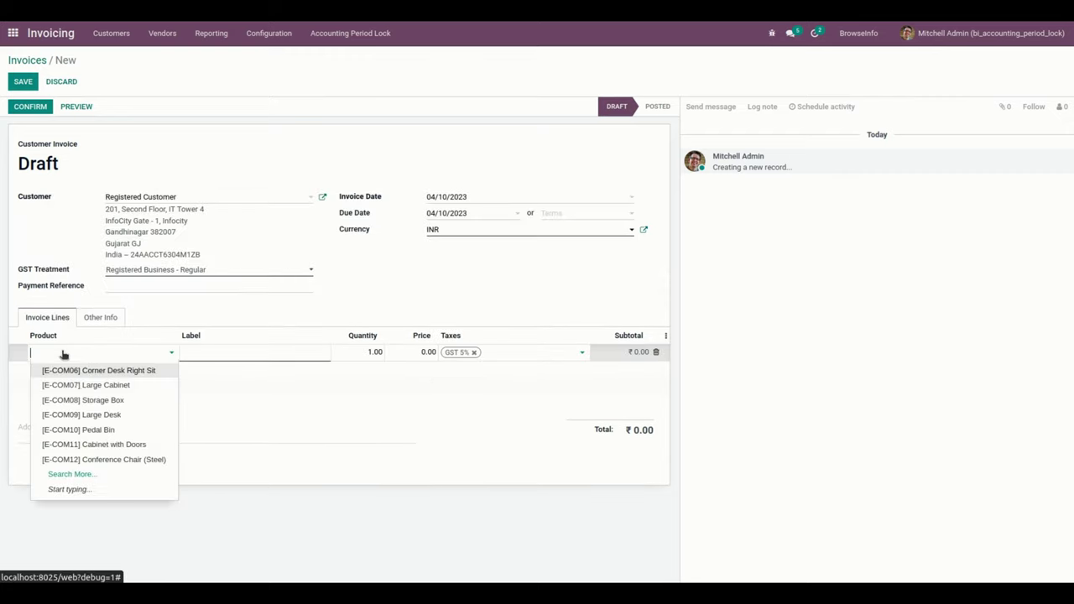
{"action": "left_click", "coordinate": [84, 414]}
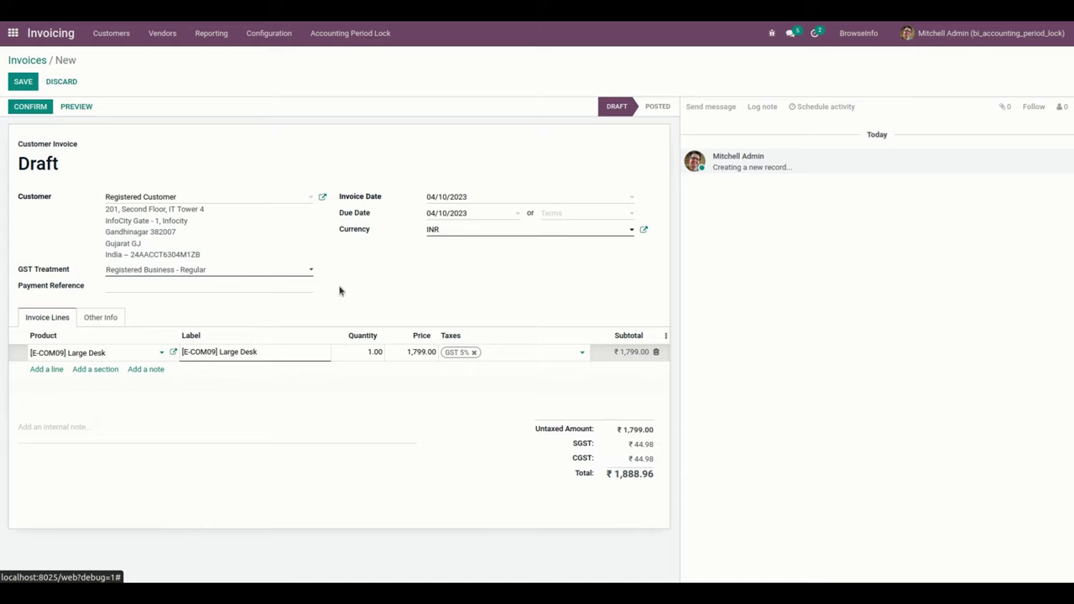
Try saving and confirming the invoice, dismiss both period-lock errors, and discard it
{"action": "left_click", "coordinate": [24, 85]}
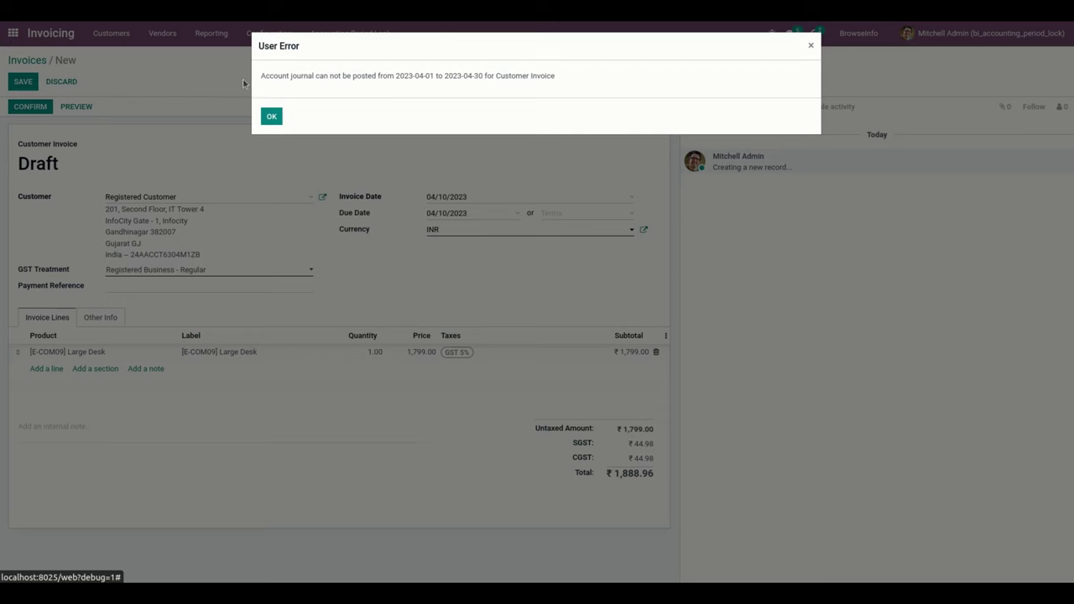
{"action": "left_click", "coordinate": [273, 118]}
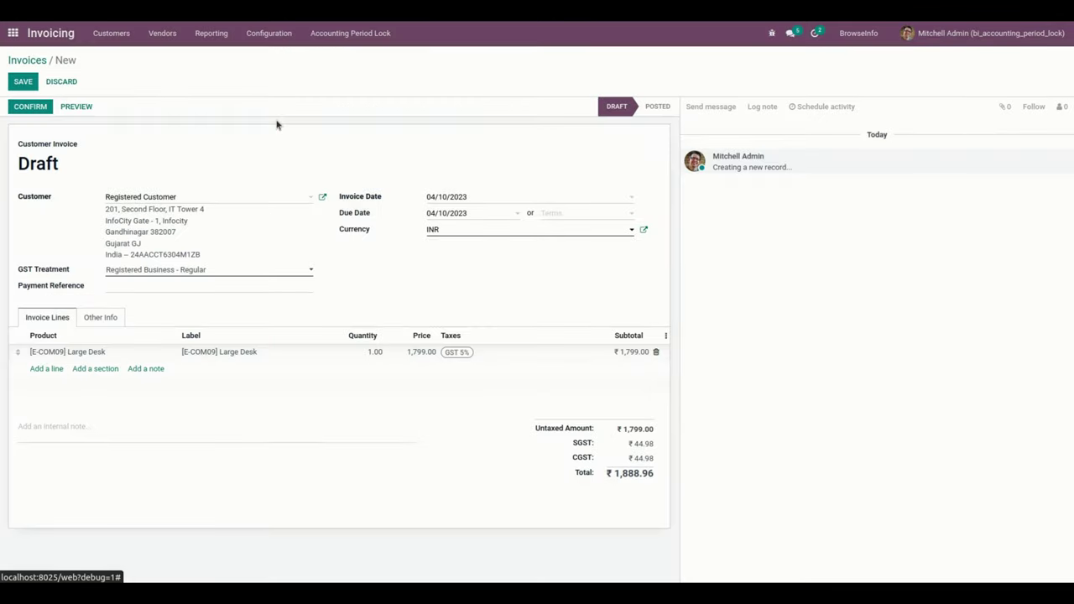
{"action": "left_click", "coordinate": [30, 107]}
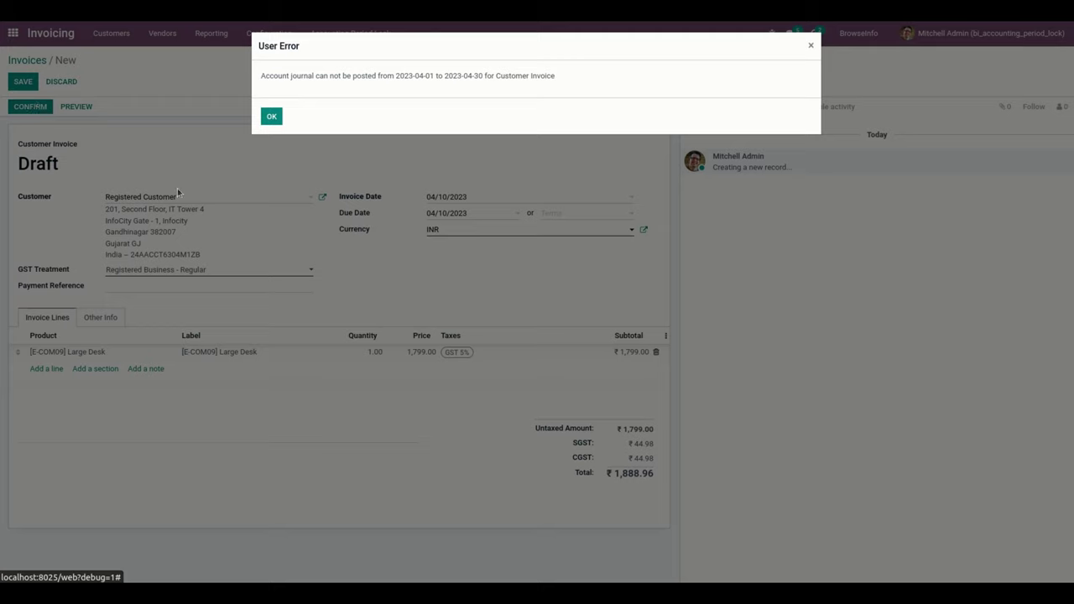
{"action": "left_click", "coordinate": [273, 116]}
{"action": "left_click", "coordinate": [67, 80]}
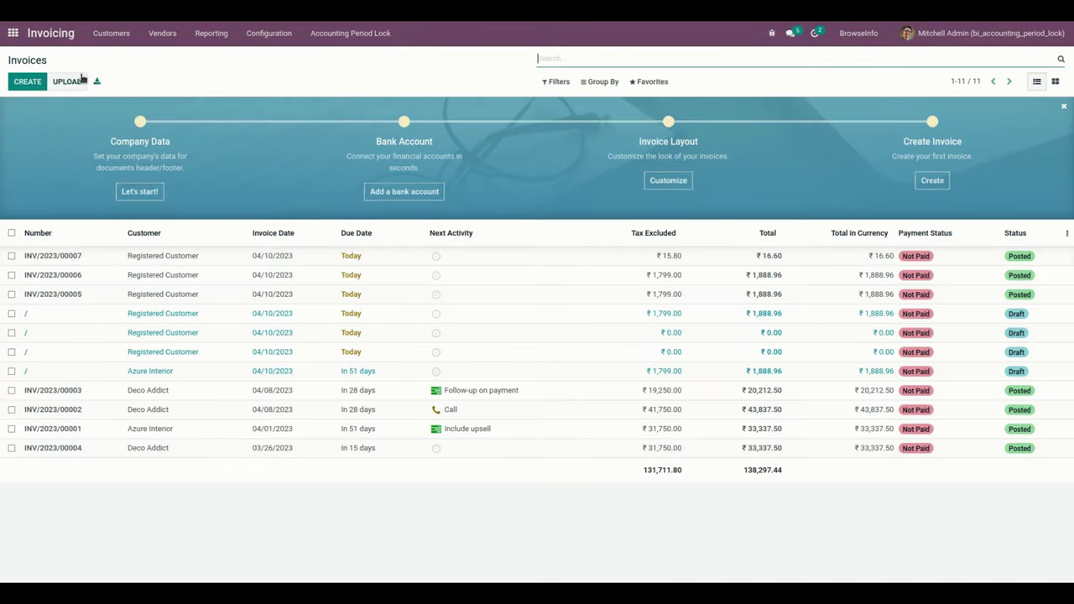
Open the admin user's record under Settings > Users & Companies > Users
{"action": "left_click", "coordinate": [13, 33]}
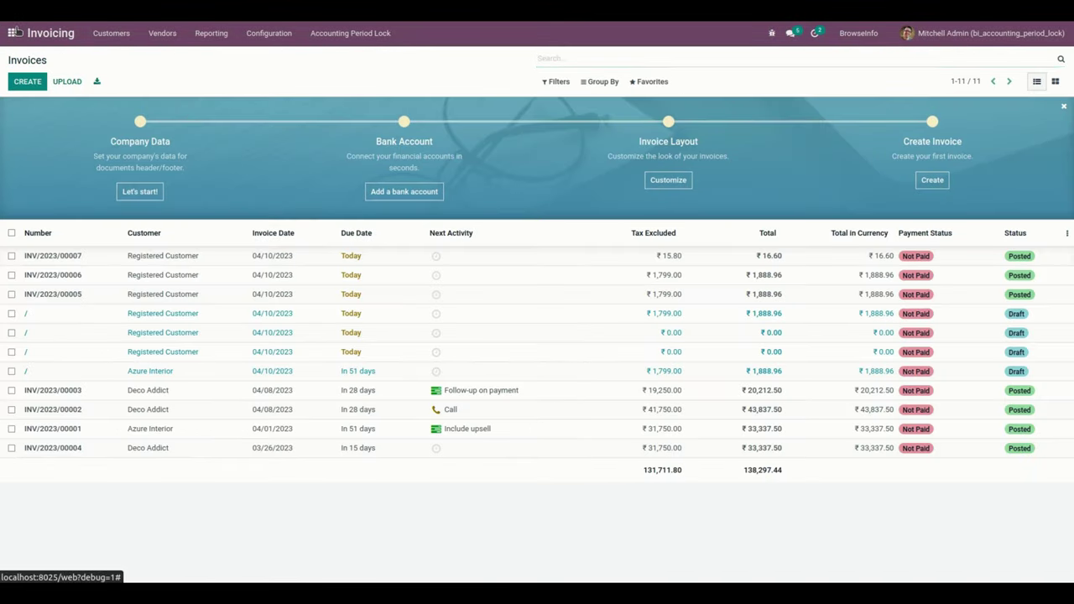
{"action": "left_click", "coordinate": [678, 134]}
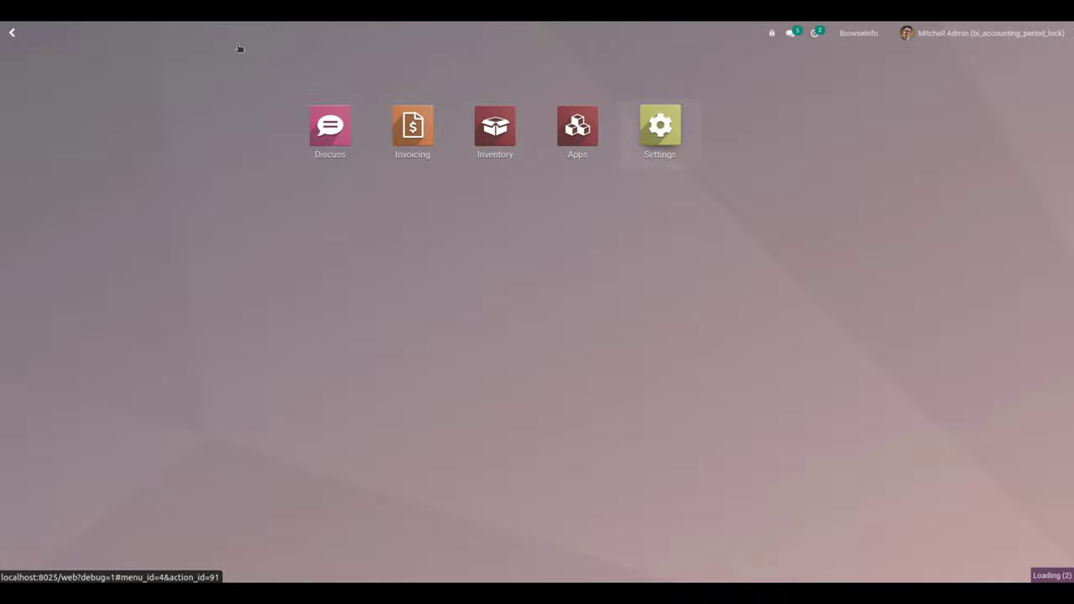
{"action": "left_click", "coordinate": [195, 34]}
{"action": "left_click", "coordinate": [207, 55]}
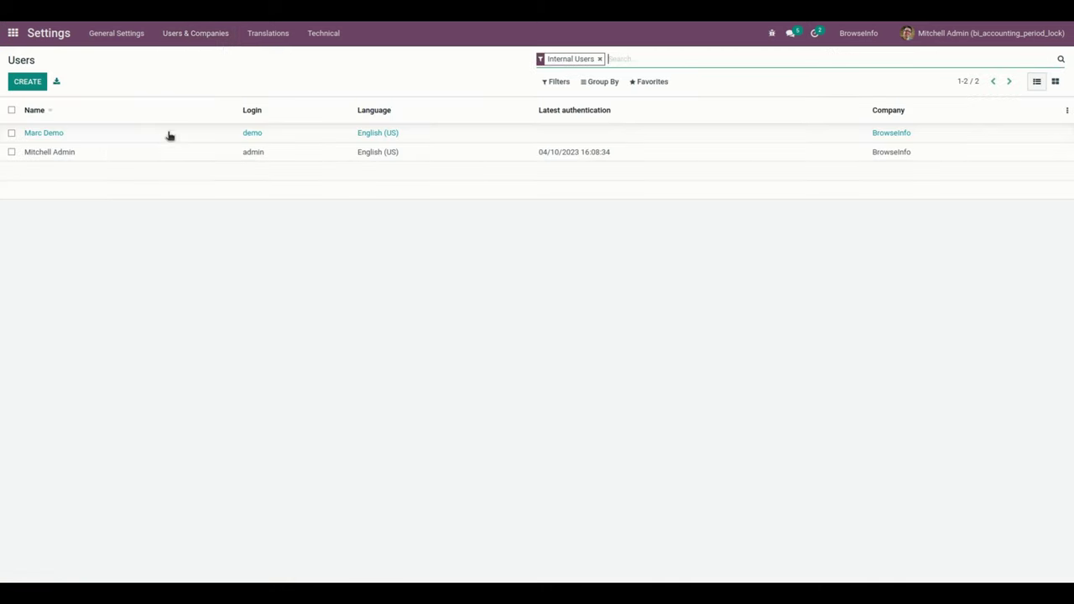
{"action": "left_click", "coordinate": [168, 158]}
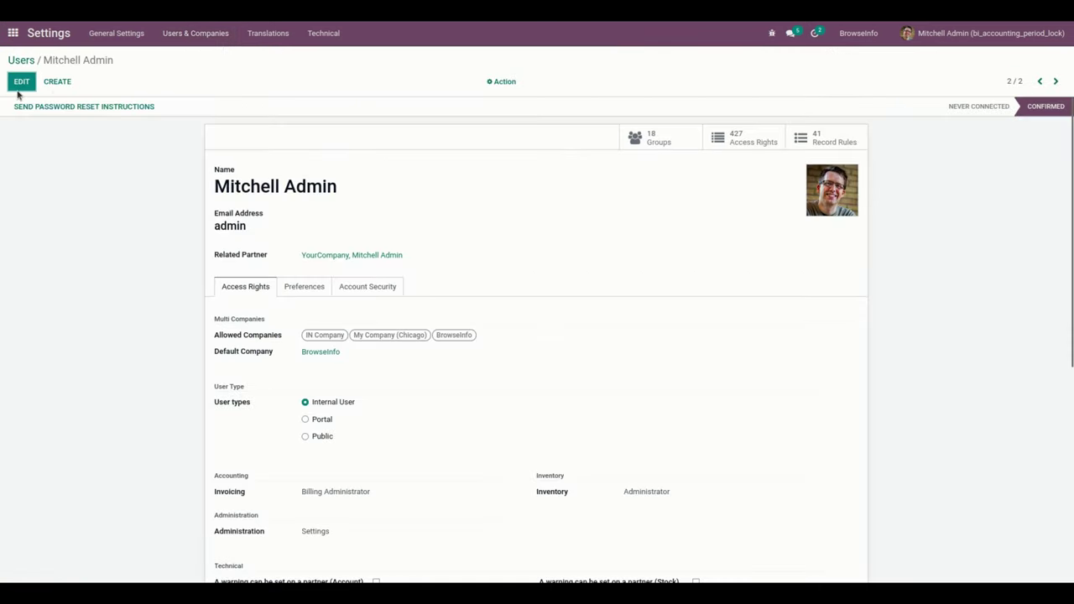
Tick Accounting Period Lock Super User for admin, save, and return to Invoicing
{"action": "left_click", "coordinate": [20, 88]}
{"action": "scroll", "coordinate": [192, 235], "scroll_direction": "down", "scroll_amount": 4}
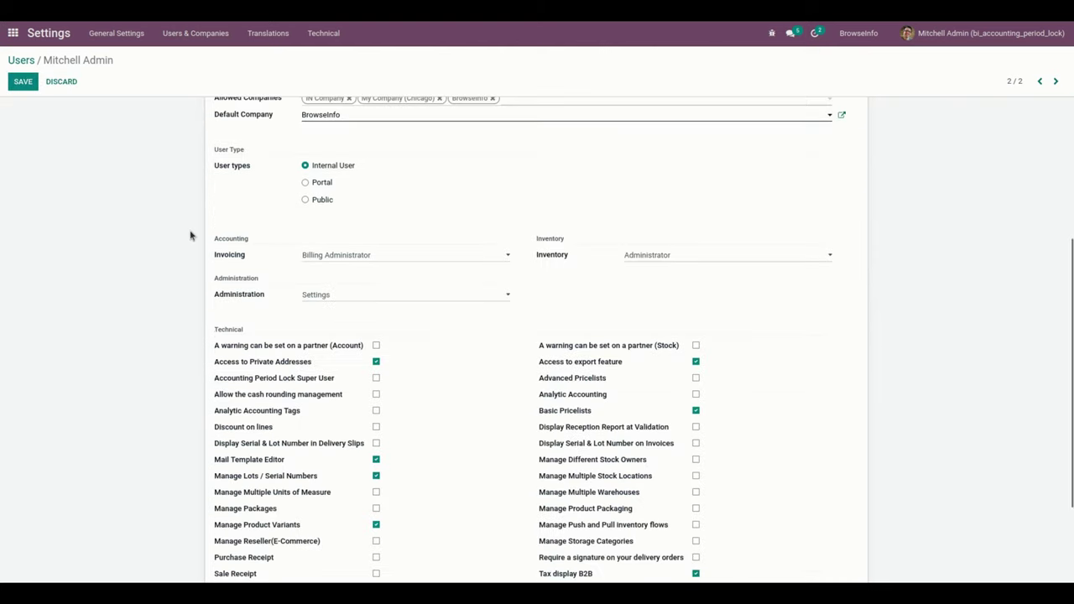
{"action": "left_click_drag", "start_coordinate": [215, 320], "coordinate": [337, 318]}
{"action": "left_click", "coordinate": [376, 319]}
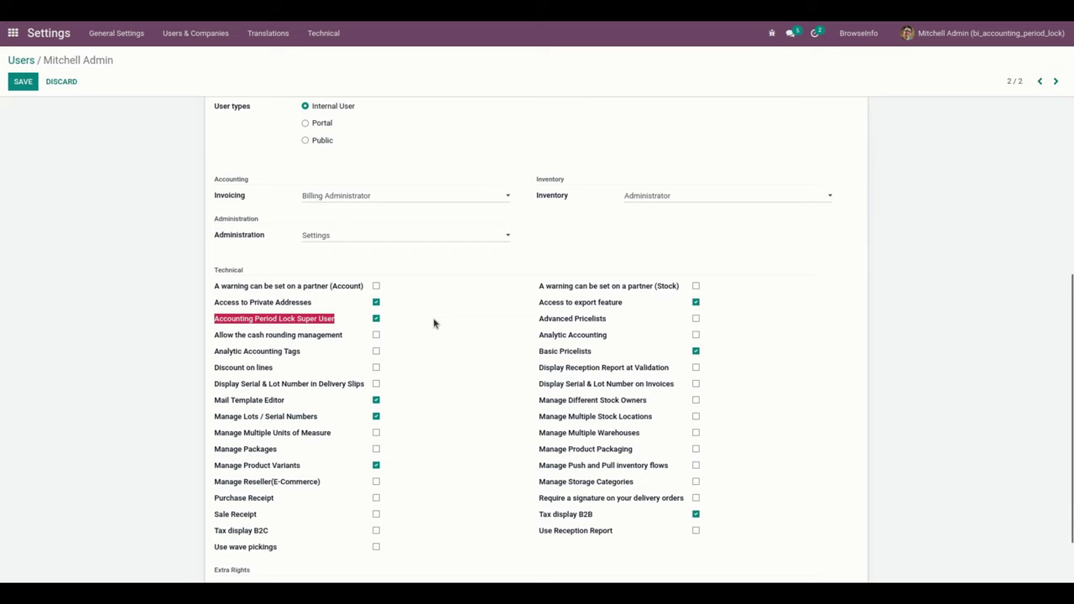
{"action": "left_click", "coordinate": [435, 323]}
{"action": "scroll", "coordinate": [353, 235], "scroll_direction": "up", "scroll_amount": 5}
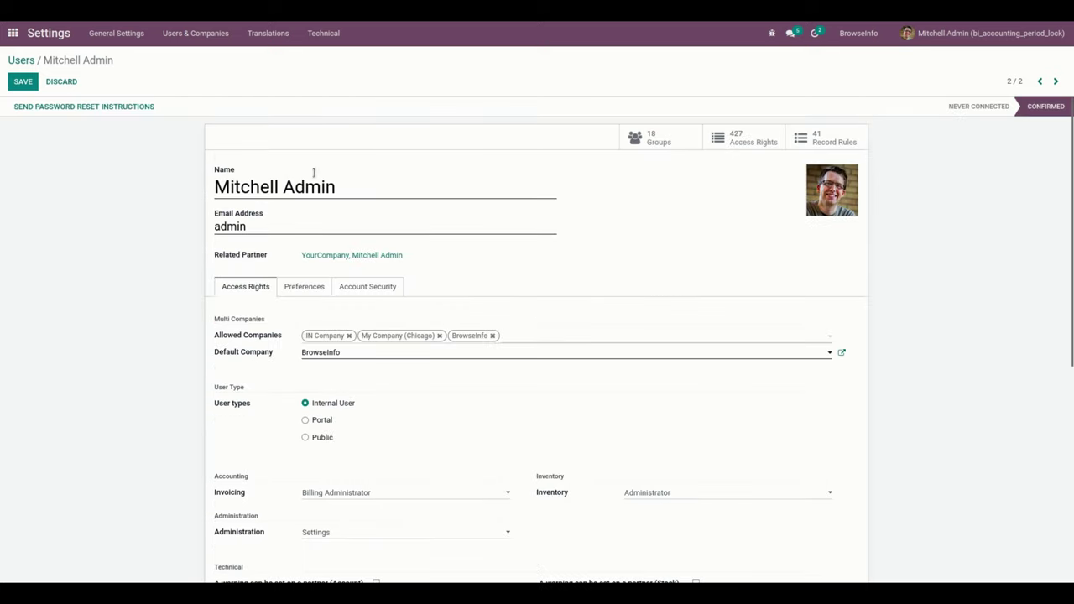
{"action": "left_click", "coordinate": [23, 82]}
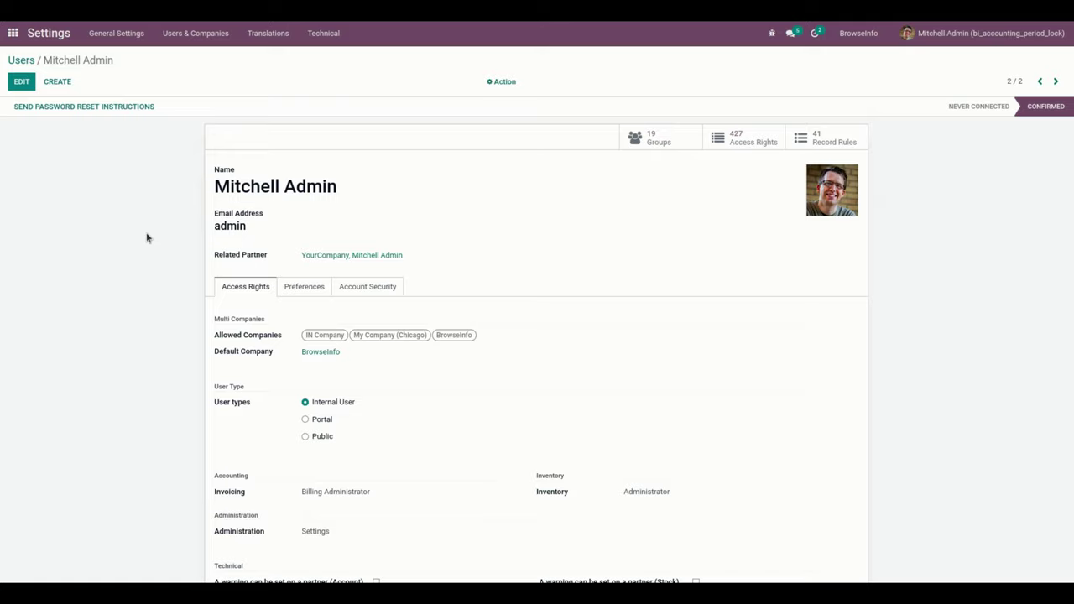
{"action": "left_click", "coordinate": [13, 33]}
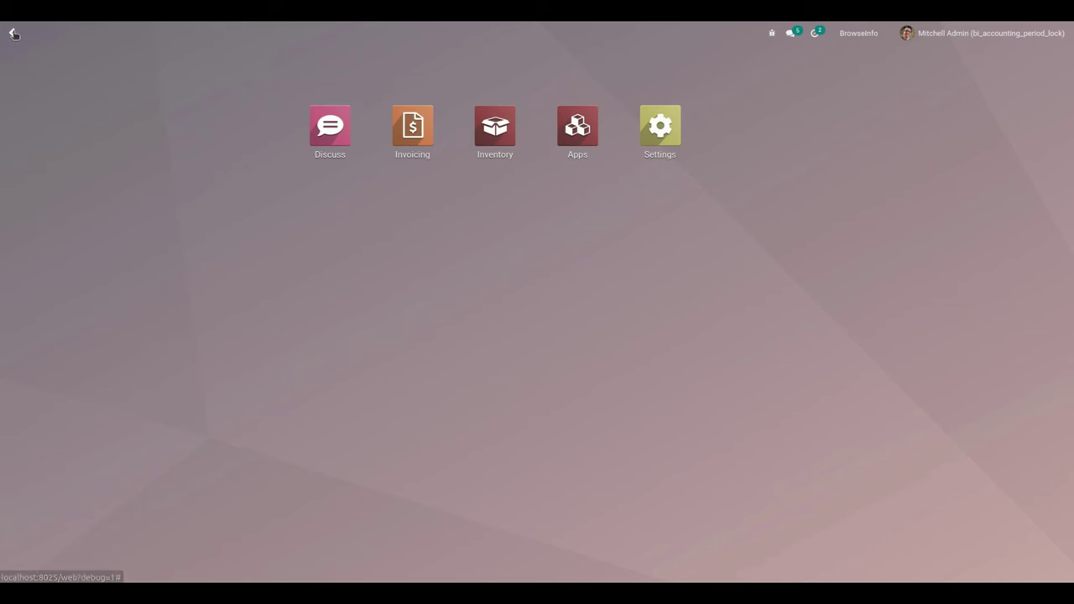
{"action": "left_click", "coordinate": [436, 127]}
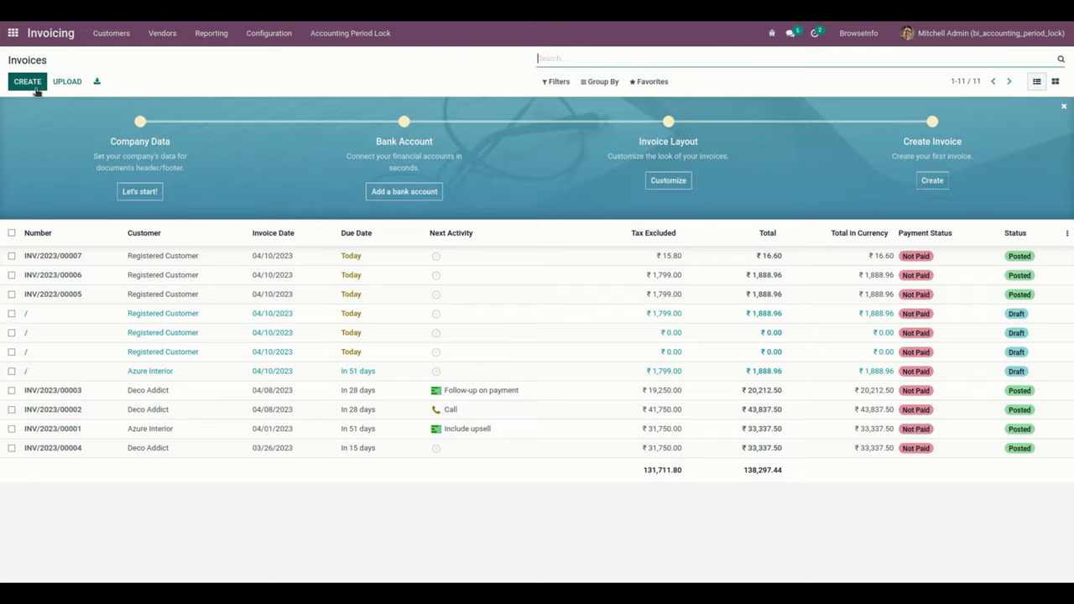
Post a 04/10/2023 Registered Customer invoice for [E-COM08] Storage Box as INV/2023/00008
{"action": "left_click", "coordinate": [34, 86]}
{"action": "left_click", "coordinate": [235, 199]}
{"action": "left_click", "coordinate": [181, 213]}
{"action": "left_click", "coordinate": [490, 201]}
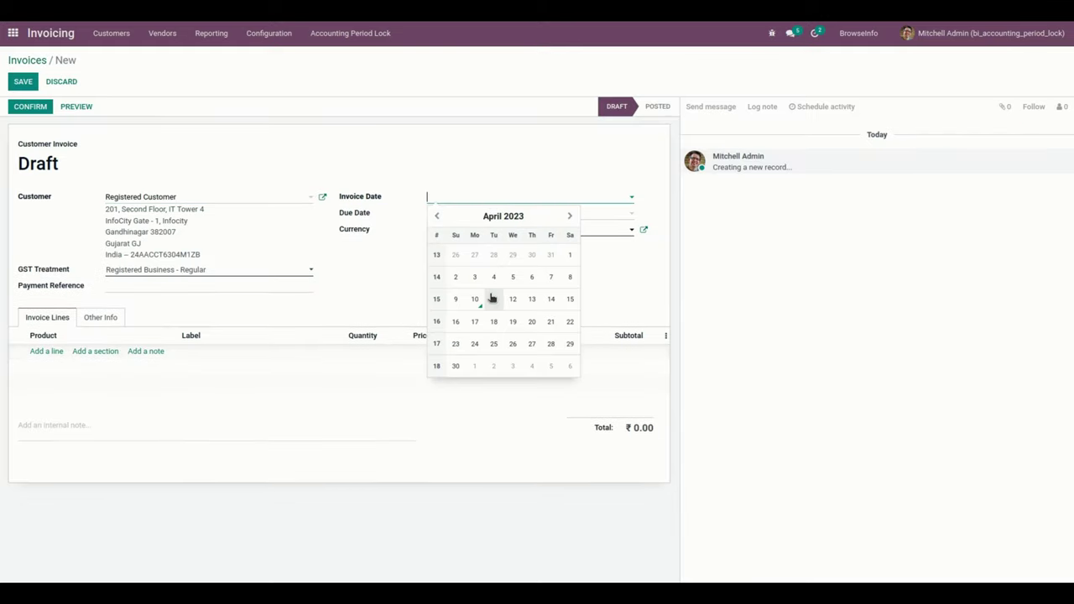
{"action": "left_click", "coordinate": [475, 301]}
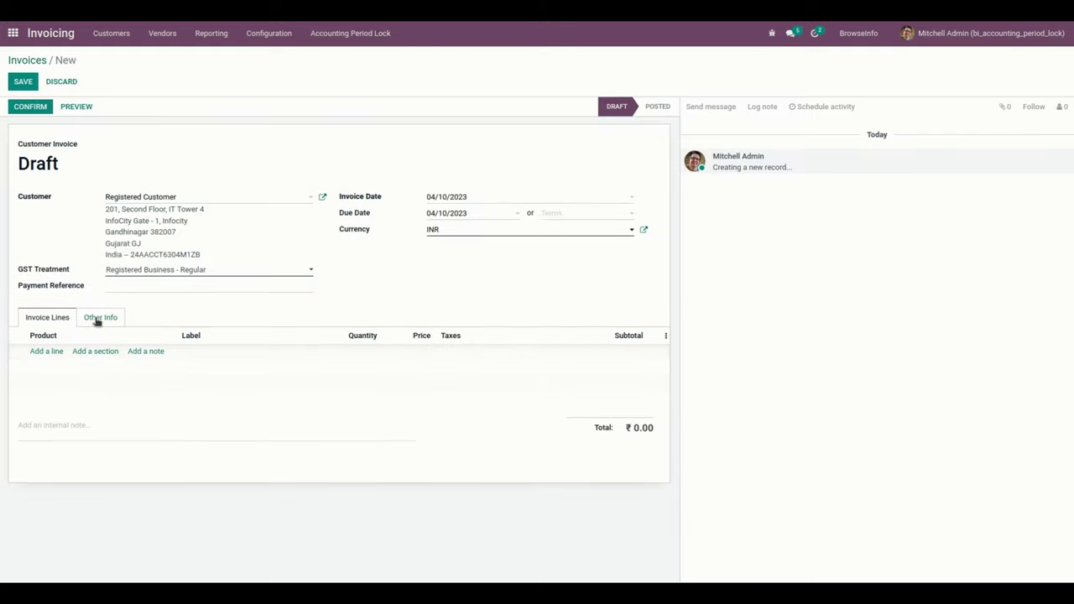
{"action": "left_click", "coordinate": [51, 351]}
{"action": "left_click", "coordinate": [84, 401]}
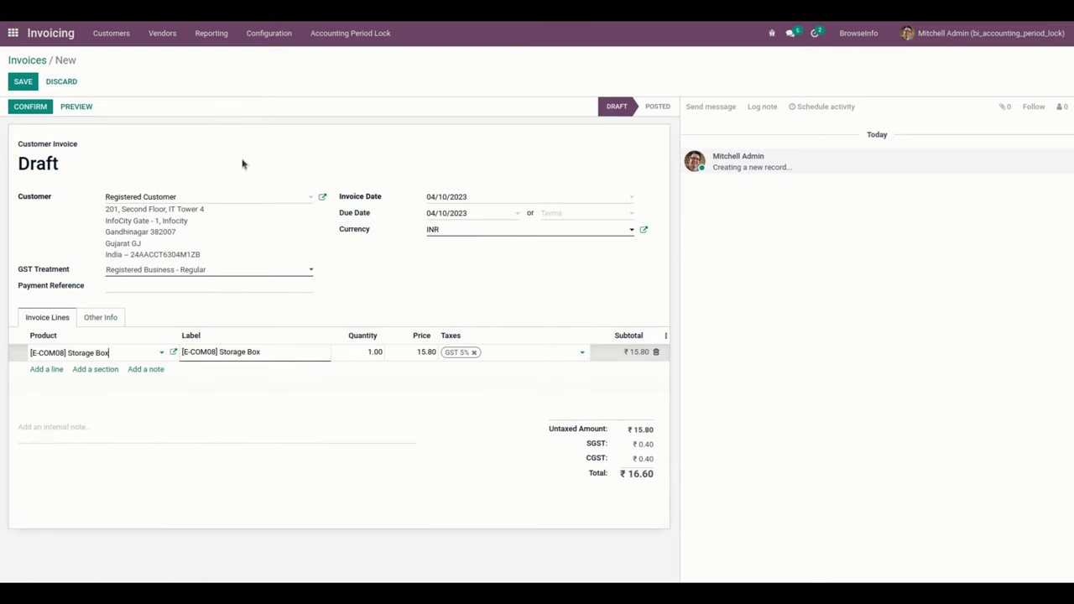
{"action": "left_click", "coordinate": [32, 106]}
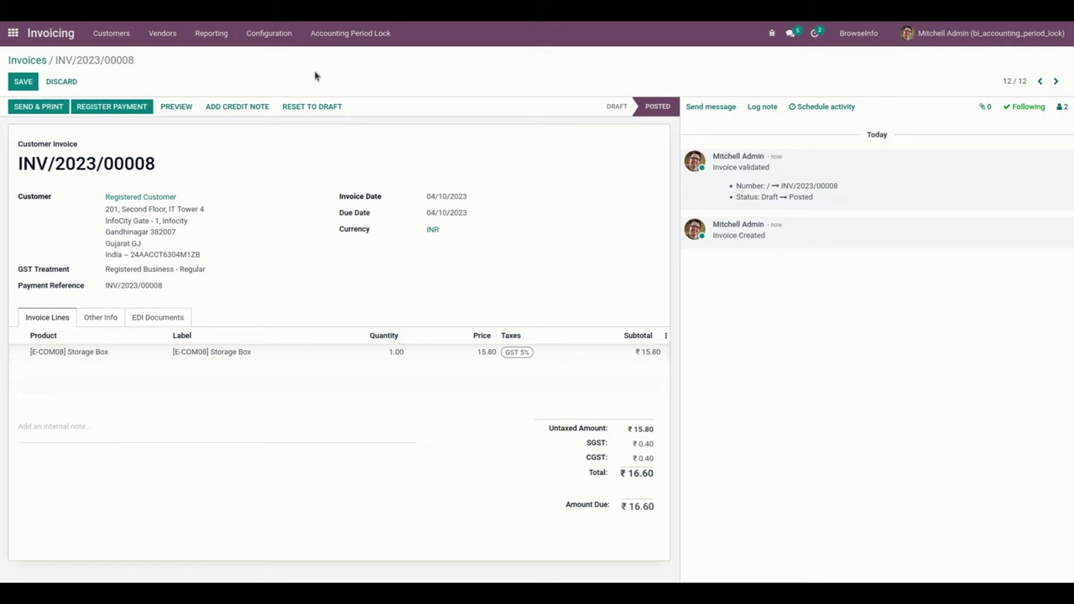
Unlock period lock PD0001 and reset it to Draft
{"action": "left_click", "coordinate": [351, 33]}
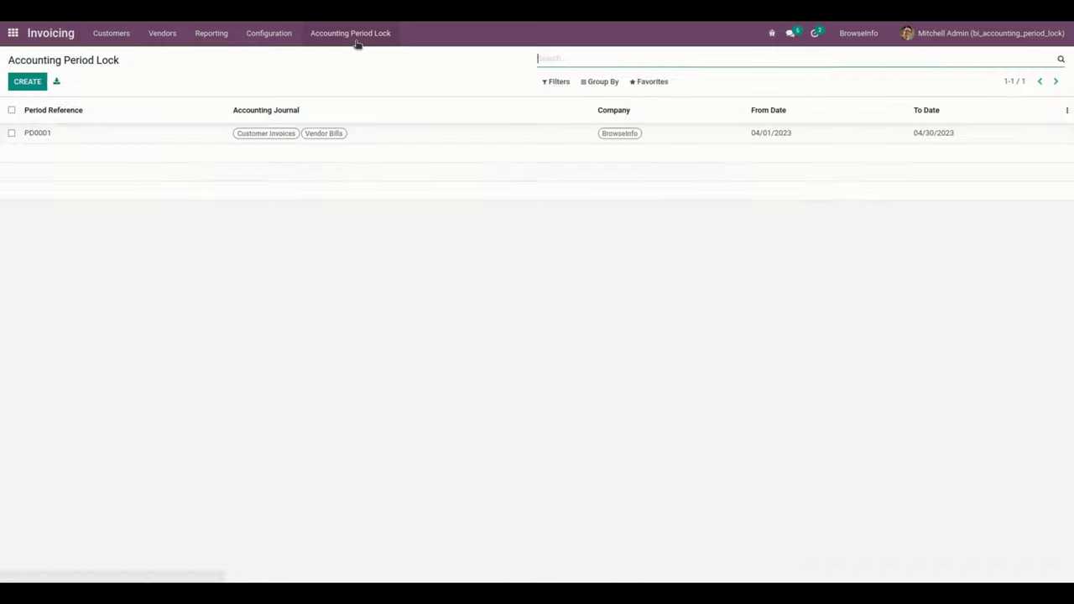
{"action": "left_click", "coordinate": [319, 135]}
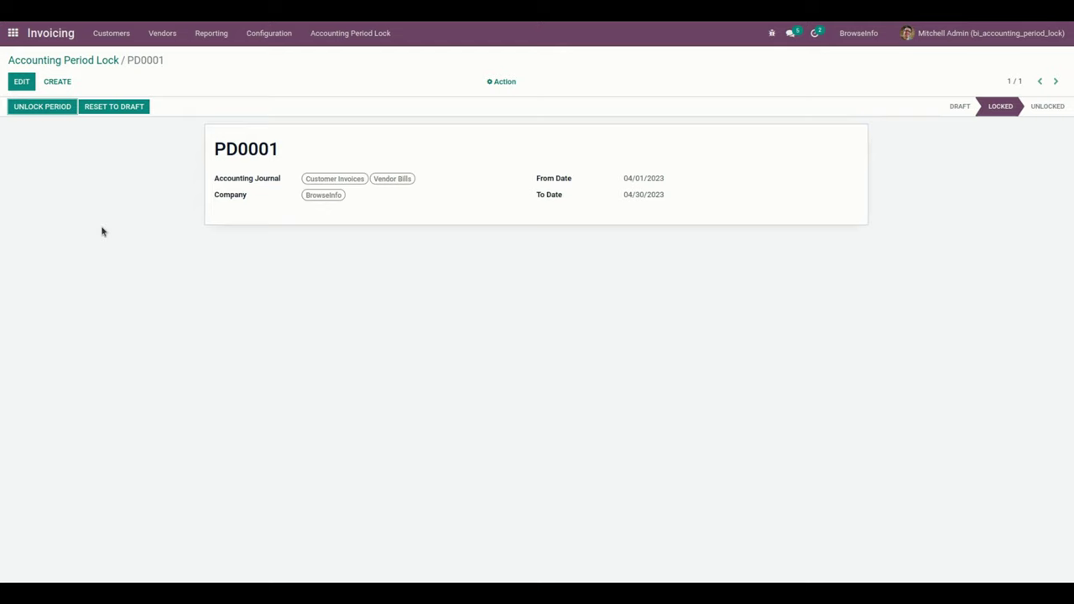
{"action": "left_click", "coordinate": [40, 110]}
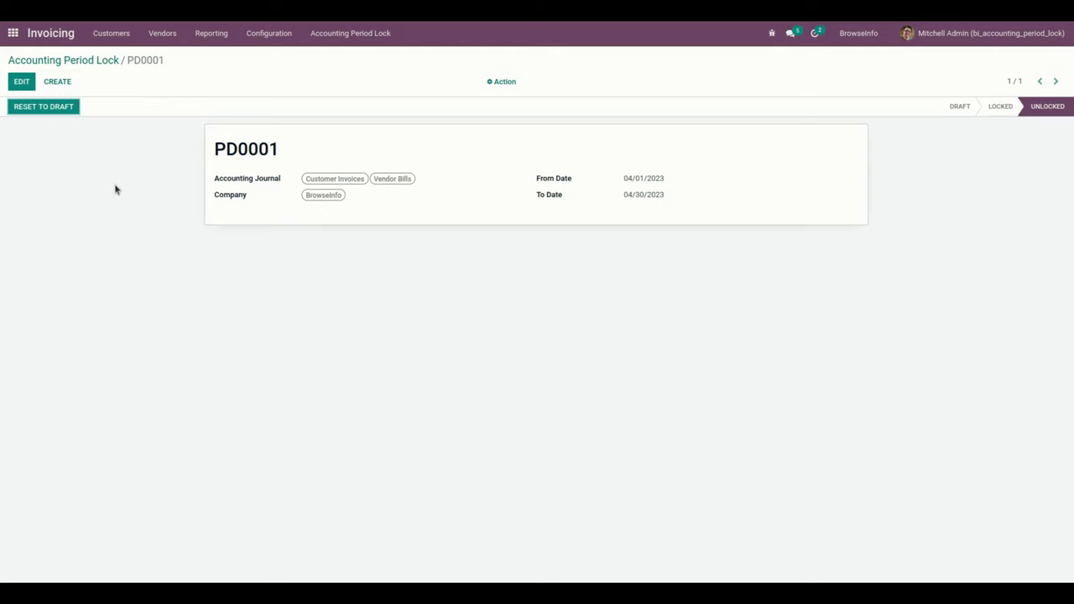
{"action": "left_click", "coordinate": [46, 108]}
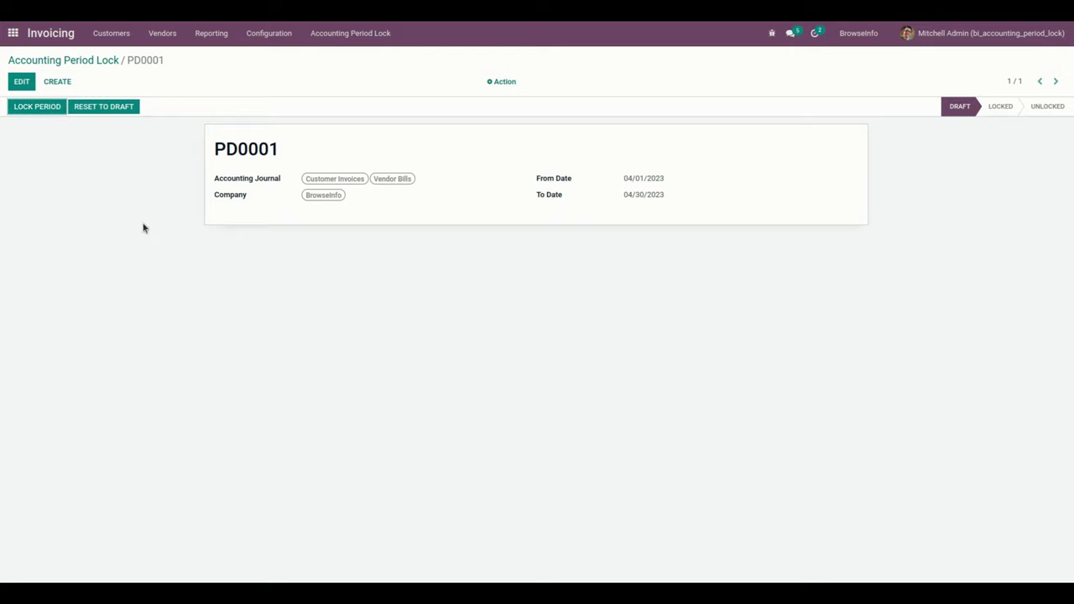
{"action": "left_click", "coordinate": [25, 85]}
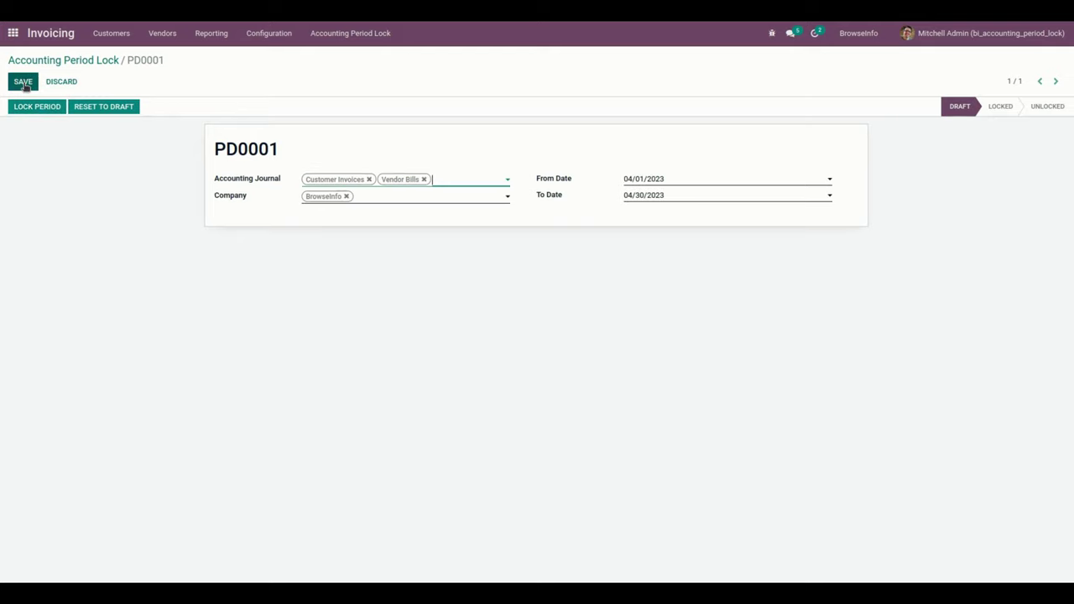
{"action": "left_click", "coordinate": [664, 197]}
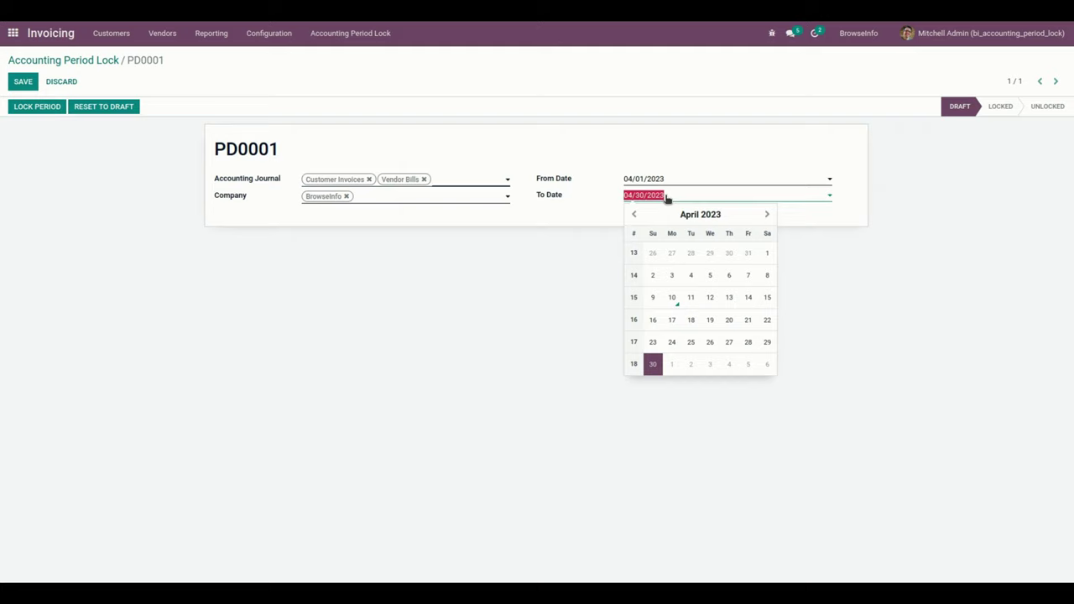
{"action": "left_click", "coordinate": [634, 215]}
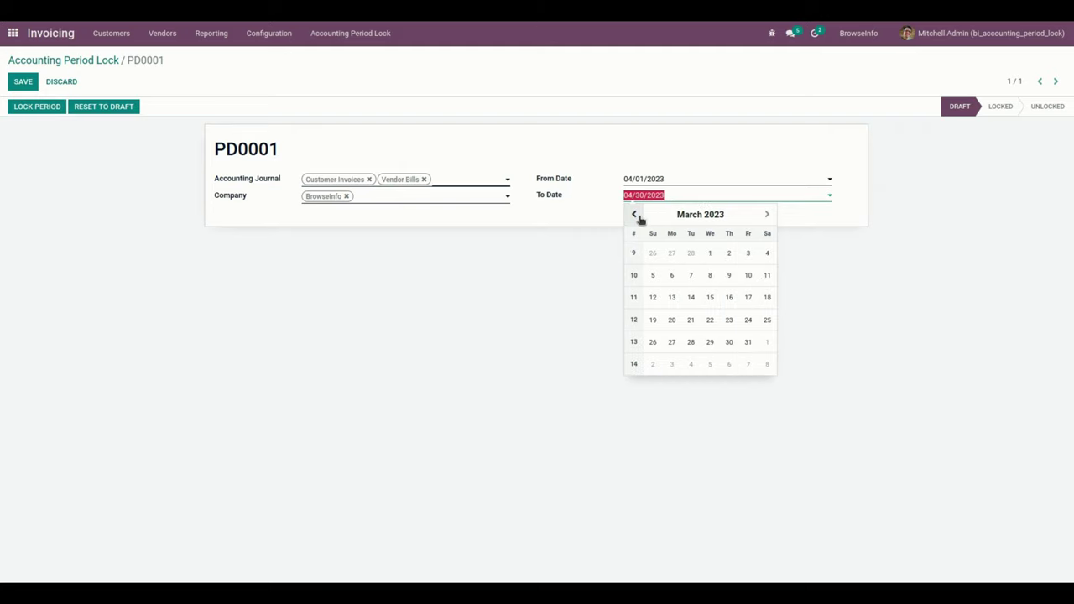
{"action": "left_click", "coordinate": [746, 343]}
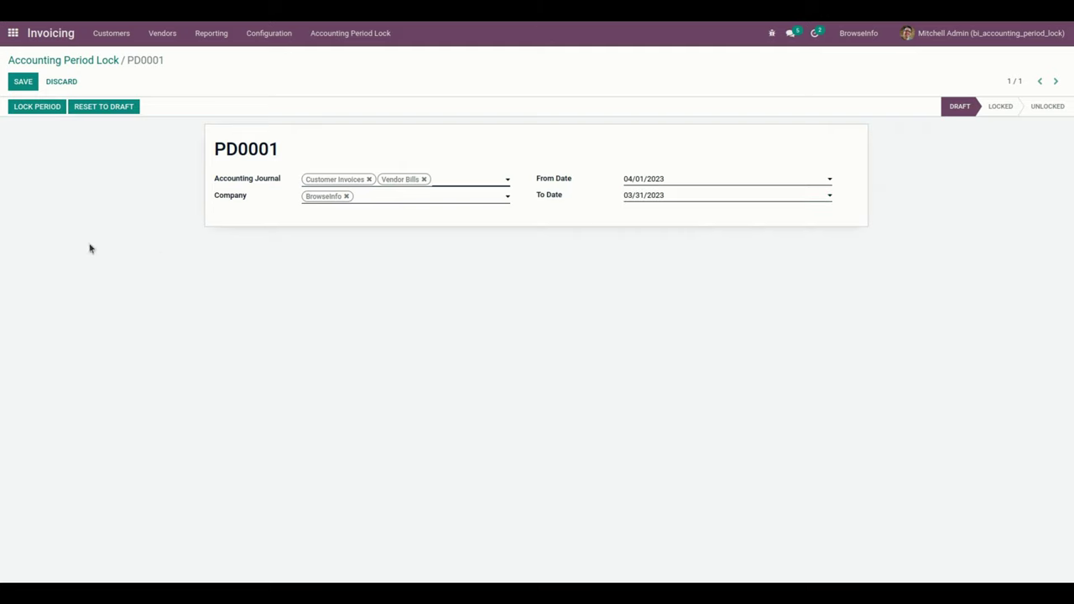
{"action": "left_click", "coordinate": [23, 81]}
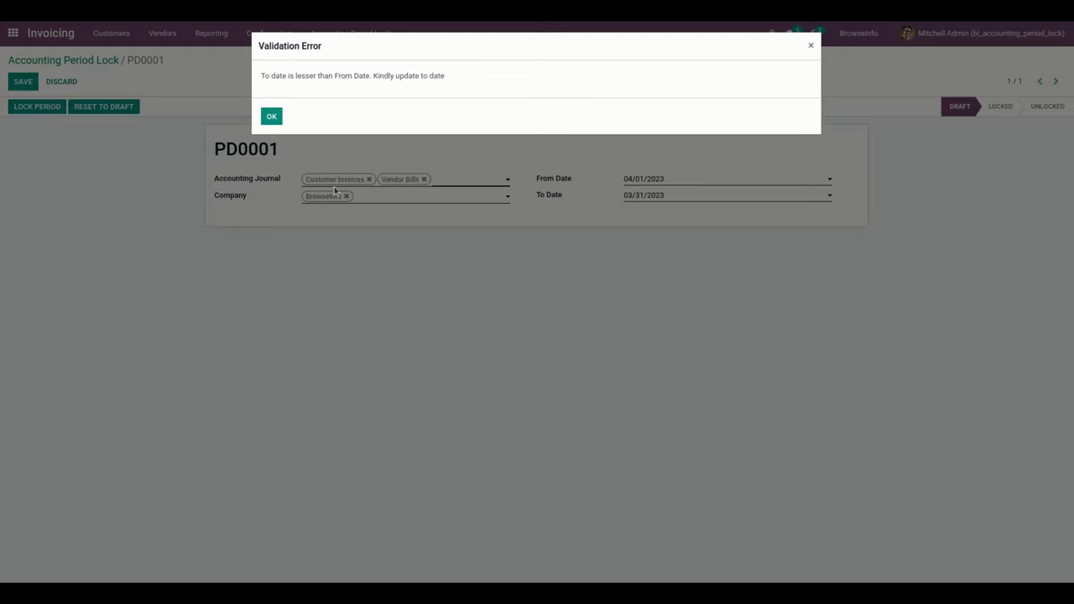
{"action": "left_click", "coordinate": [271, 116]}
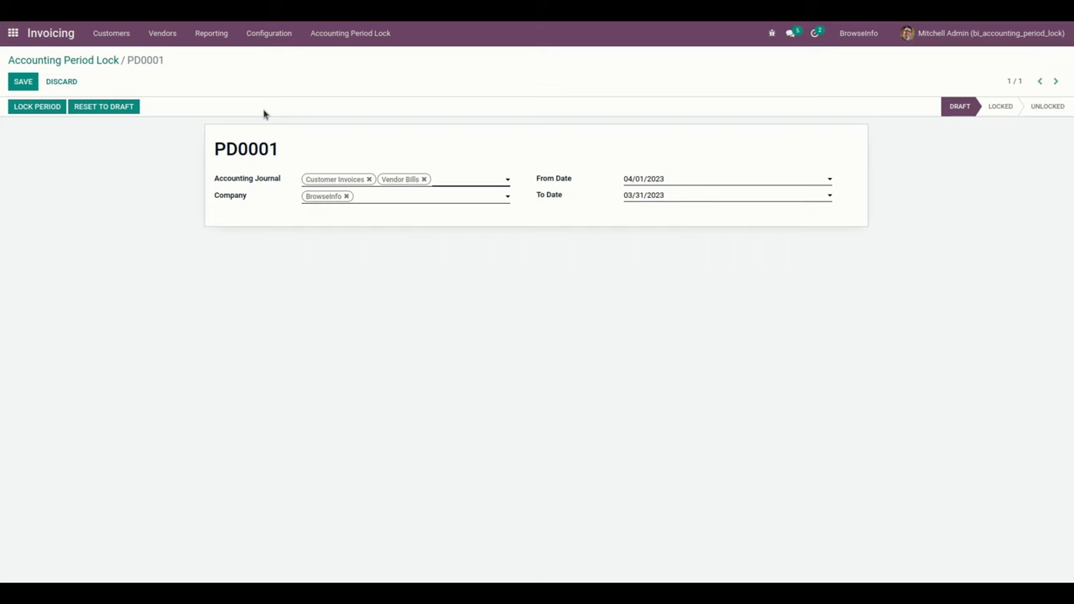
{"action": "left_click", "coordinate": [94, 61]}
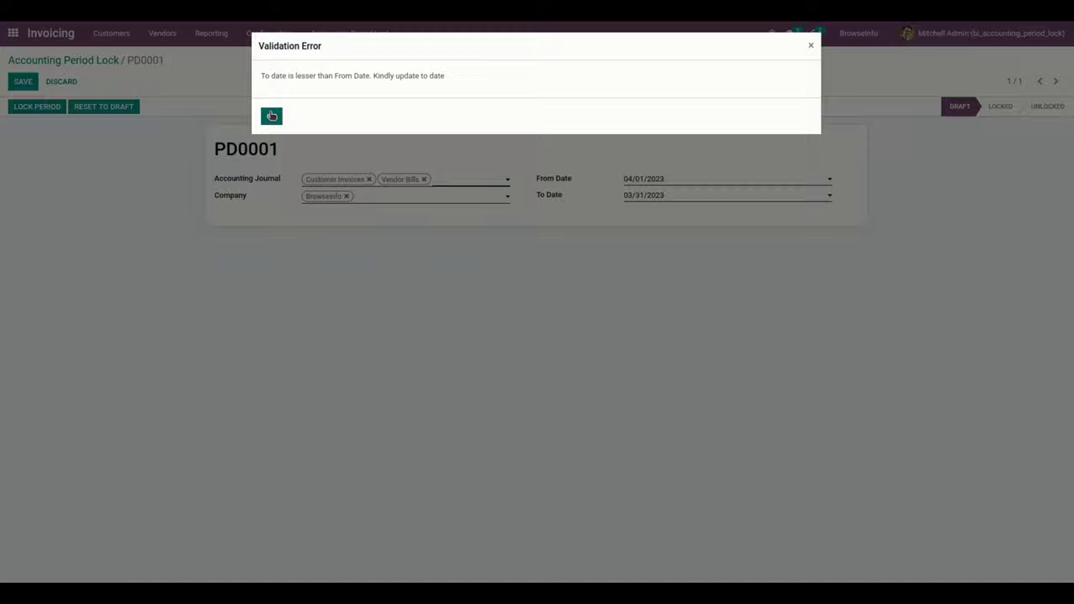
{"action": "left_click", "coordinate": [271, 116]}
{"action": "left_click", "coordinate": [62, 81]}
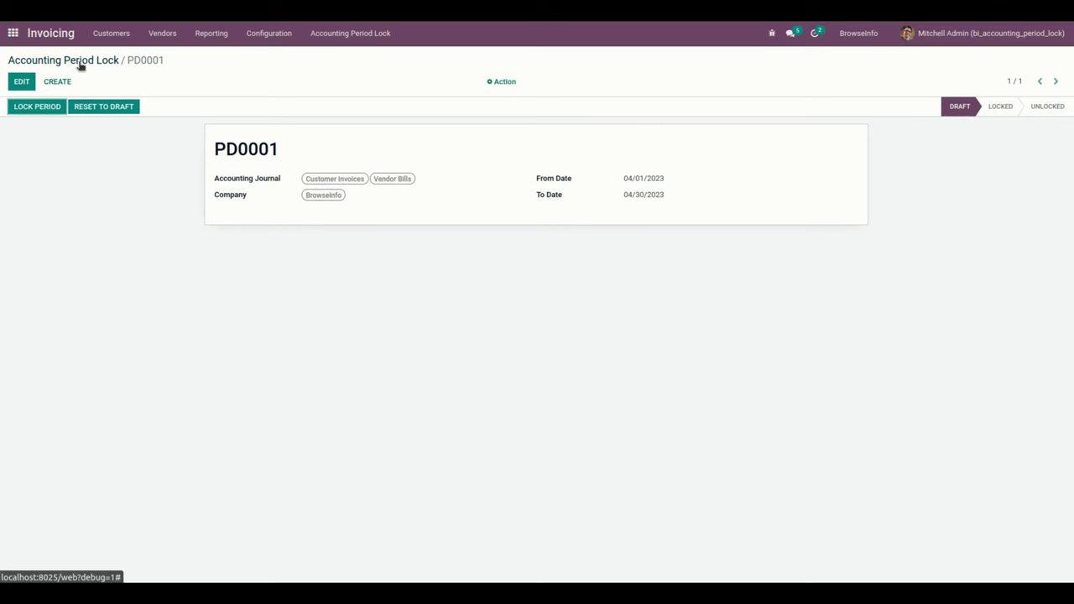
{"action": "left_click", "coordinate": [79, 61]}
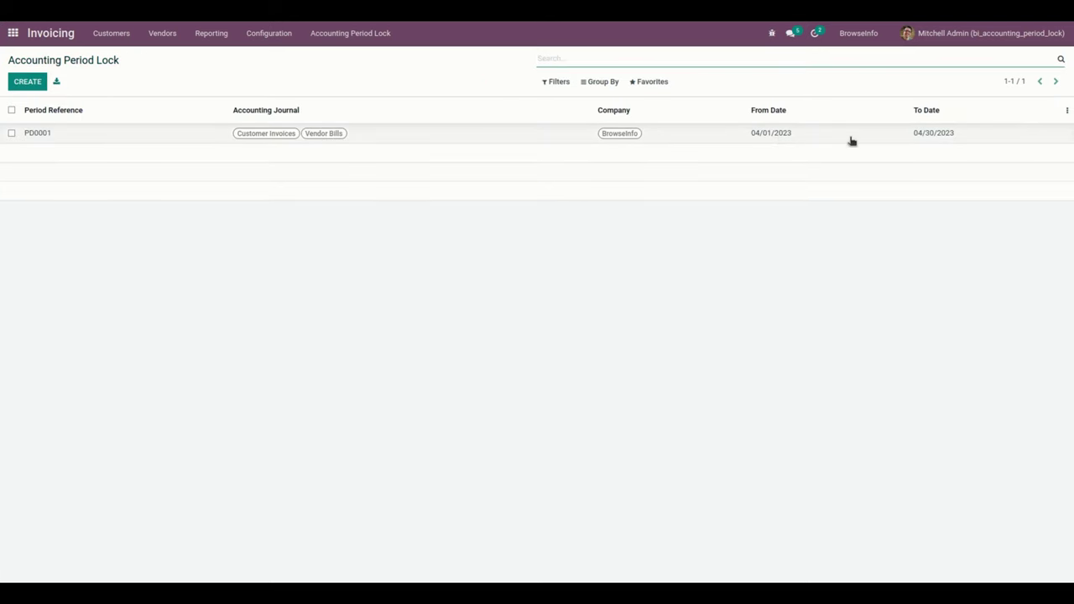
Create period lock PD0007 for Customer Invoices, 04/01/2023–04/30/2023, and attempt locking it
{"action": "left_click", "coordinate": [901, 139]}
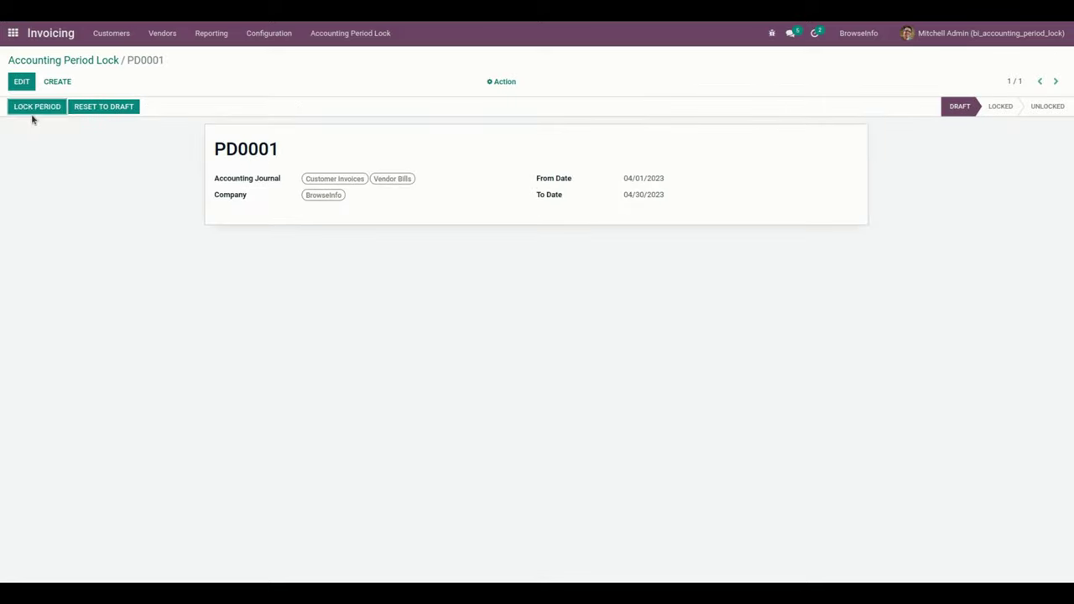
{"action": "left_click", "coordinate": [60, 84]}
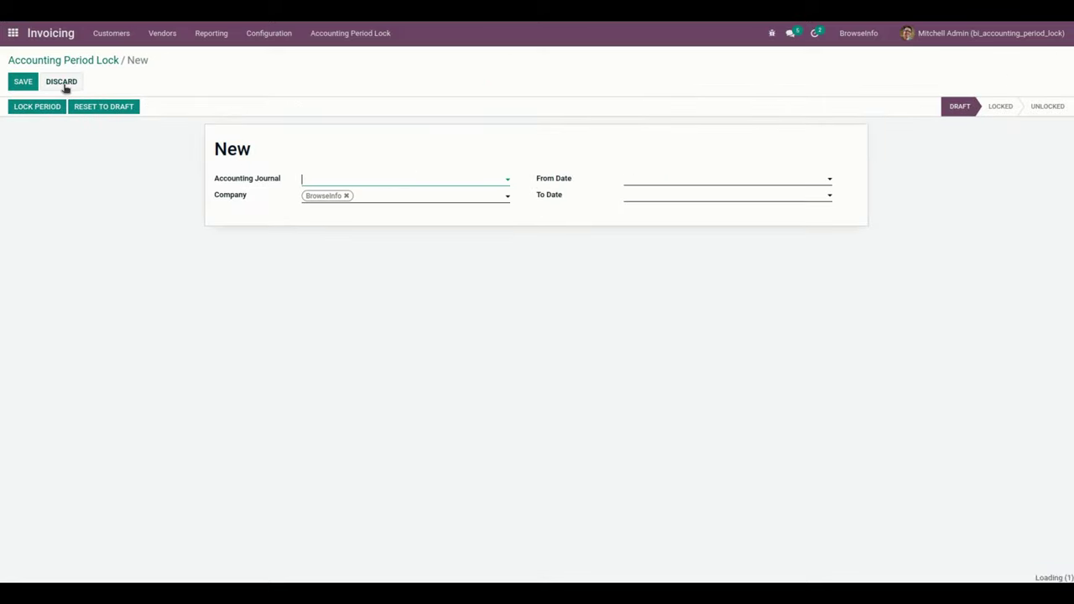
{"action": "left_click", "coordinate": [315, 180]}
{"action": "left_click", "coordinate": [340, 198]}
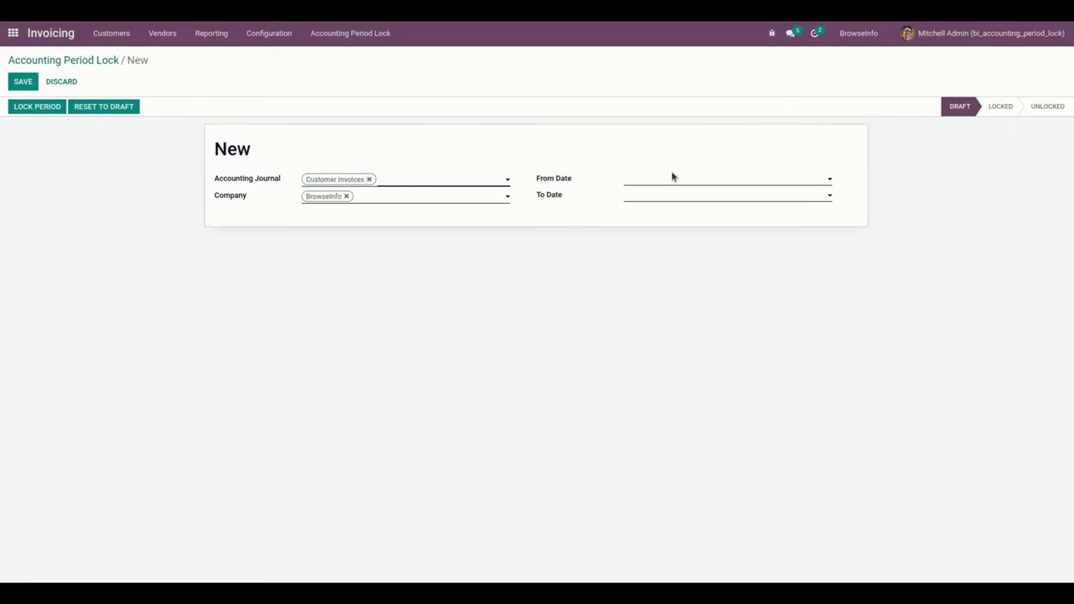
{"action": "left_click", "coordinate": [681, 183]}
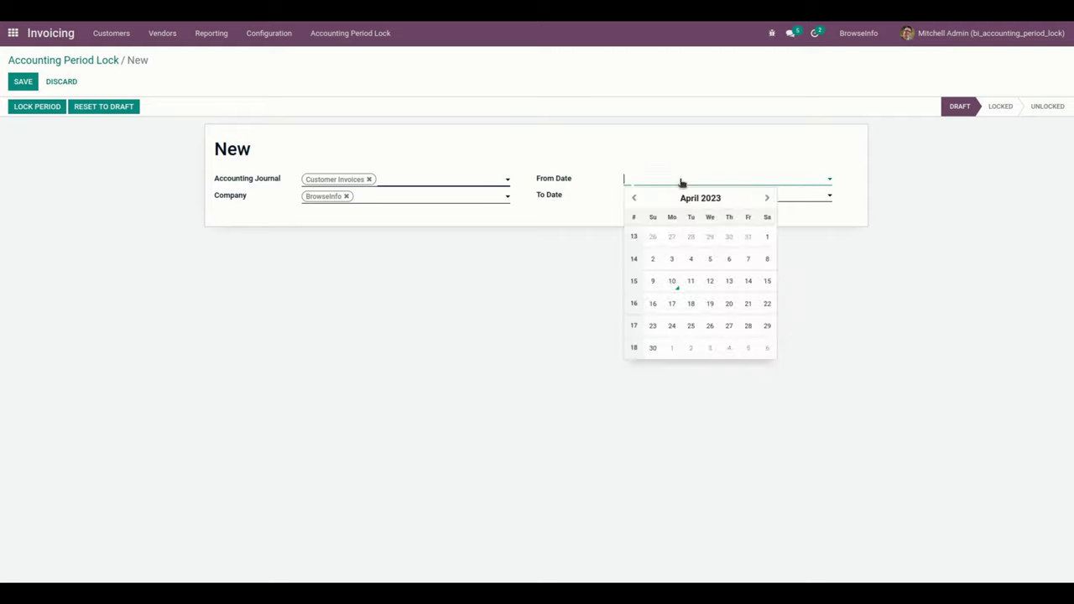
{"action": "left_click", "coordinate": [766, 237]}
{"action": "left_click", "coordinate": [782, 196]}
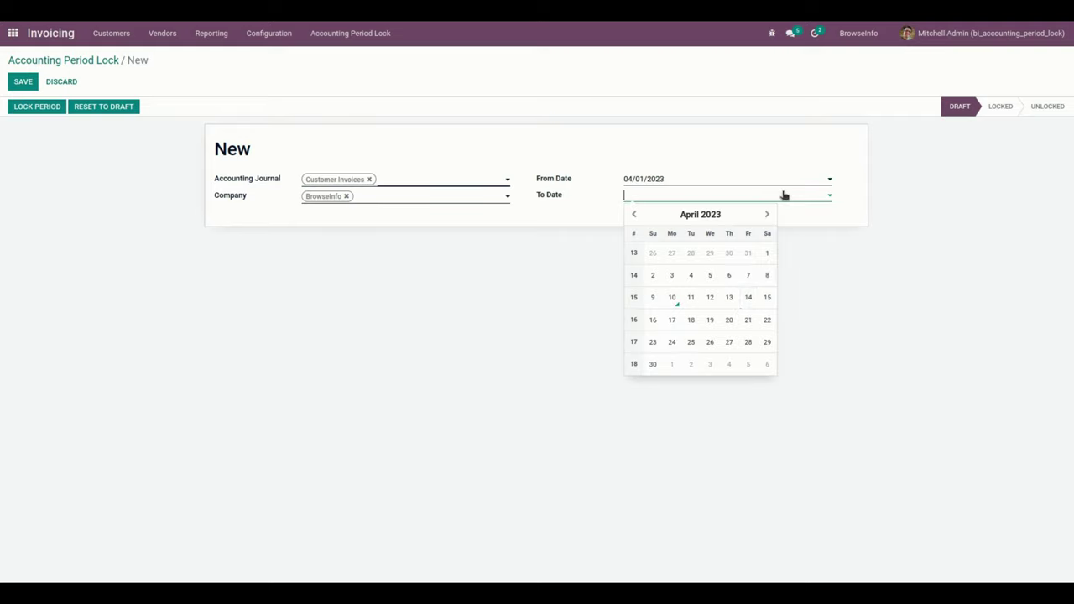
{"action": "left_click", "coordinate": [652, 369]}
{"action": "left_click", "coordinate": [31, 109]}
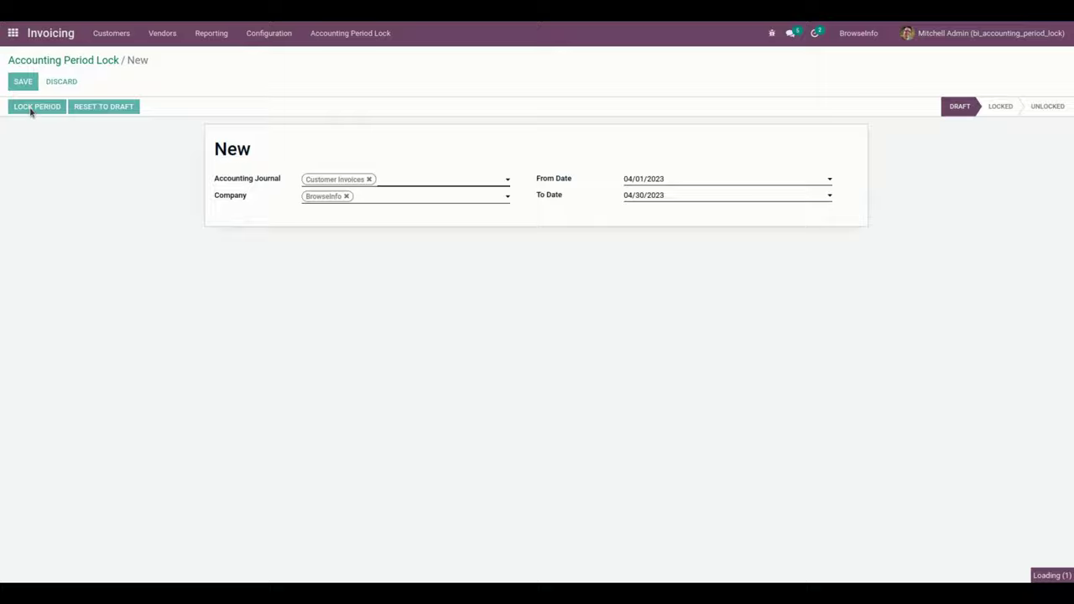